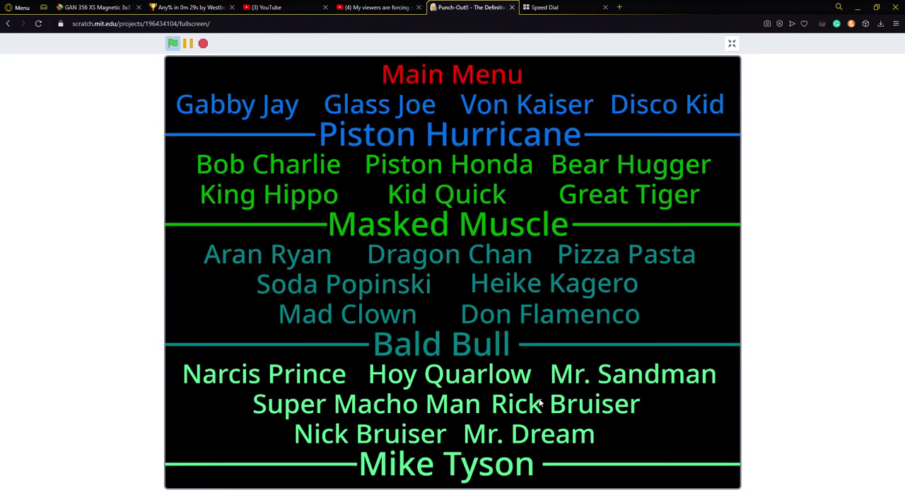
Start a match against the chosen opponent and open with punches and a dodge
click(540, 403)
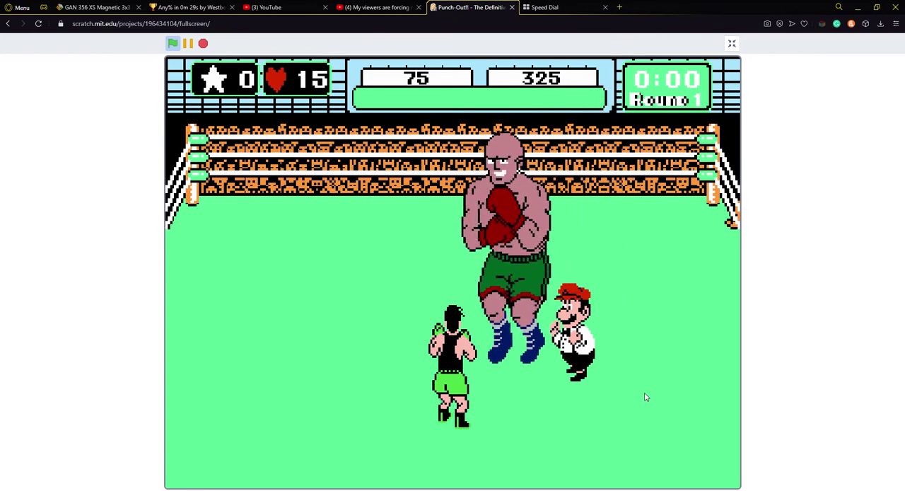
key(Up)
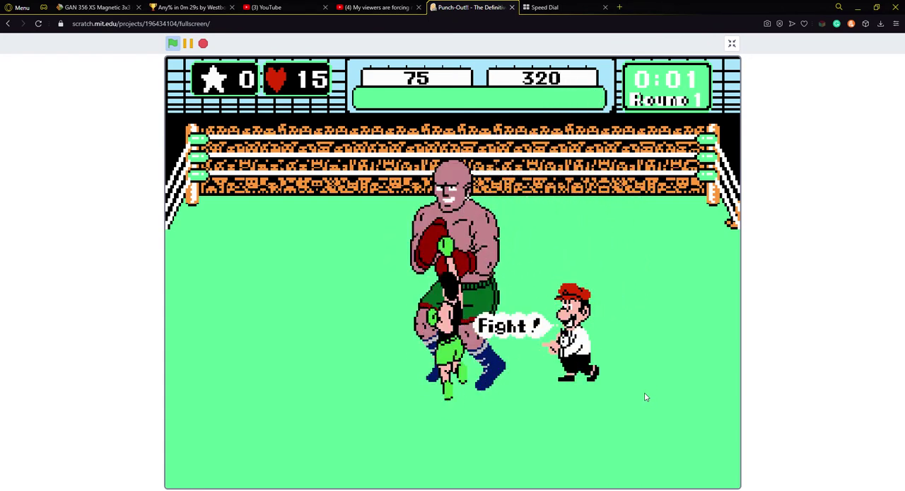
key(Up)
key(Left)
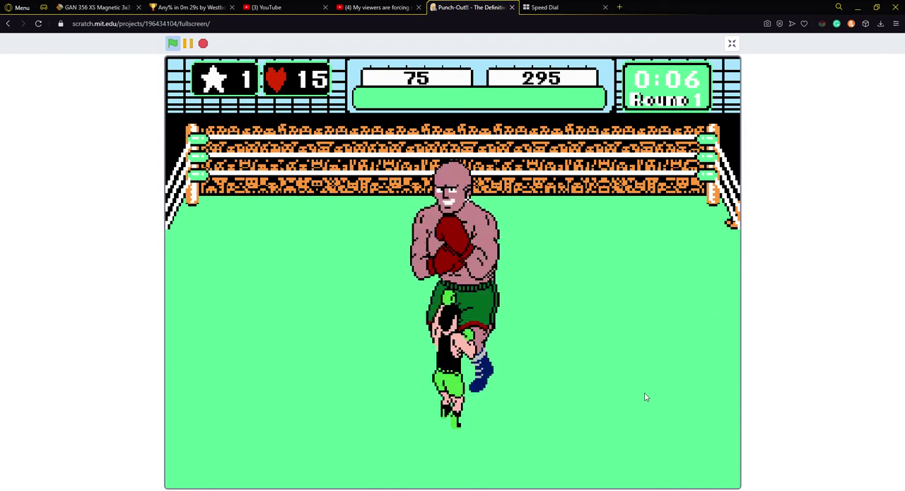
key(Up)
key(Up)
key(Up)
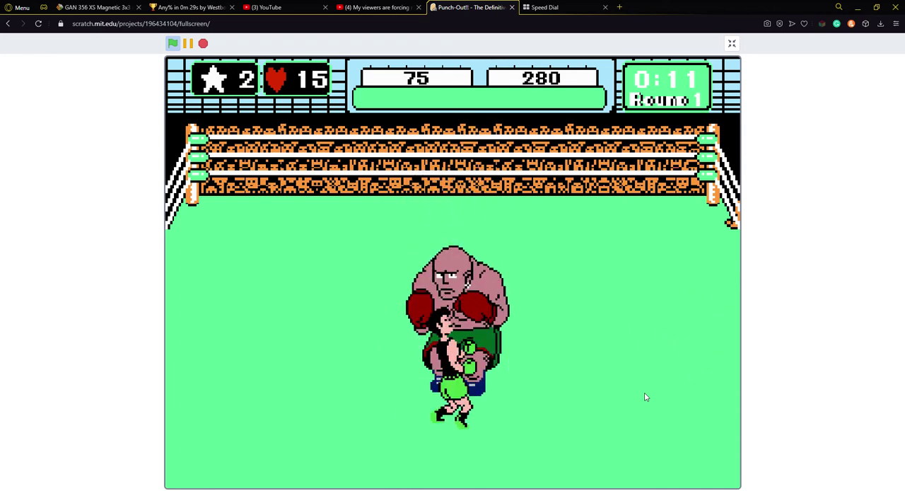
Land star-powered big punches and more jabs until the opponent's counter falls to 0
key(space)
key(Up)
key(Up)
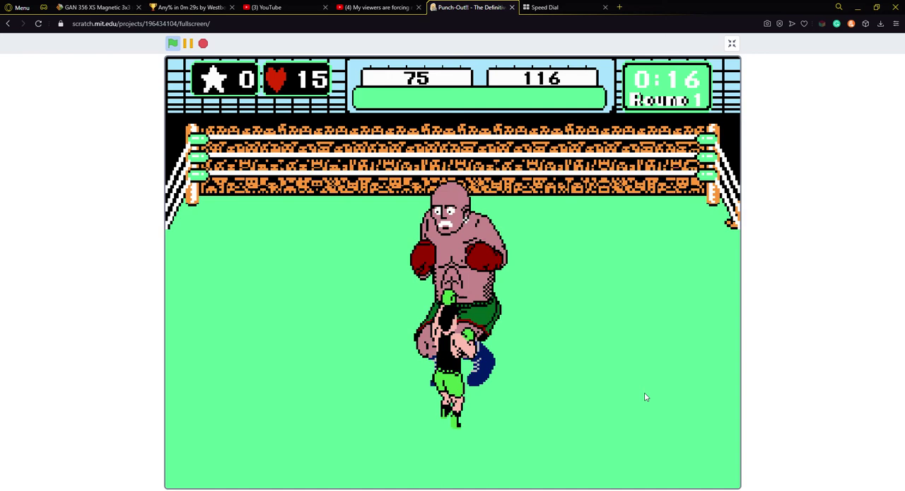
key(Up)
key(Up)
key(space)
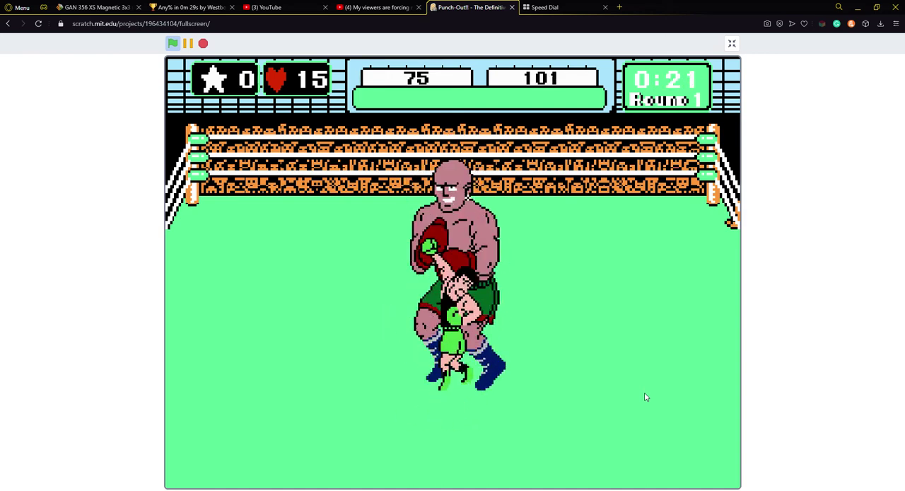
key(Up)
key(Up)
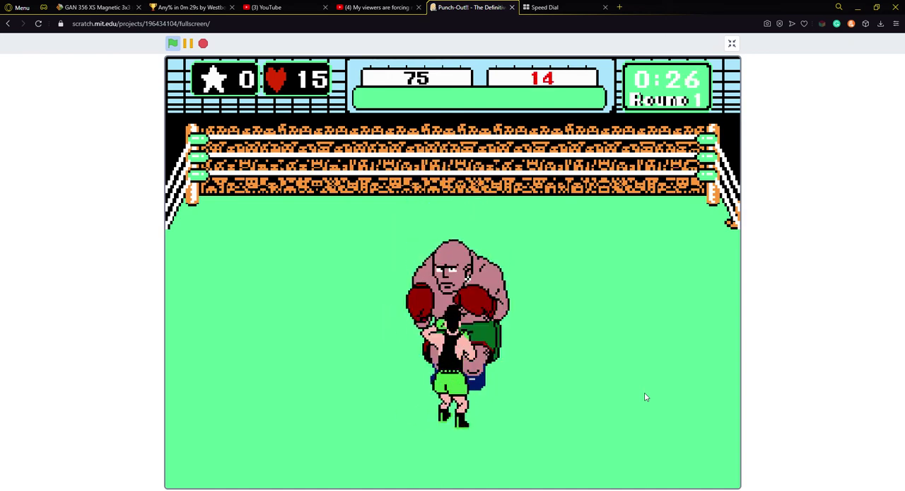
key(Up)
key(Left)
key(Up)
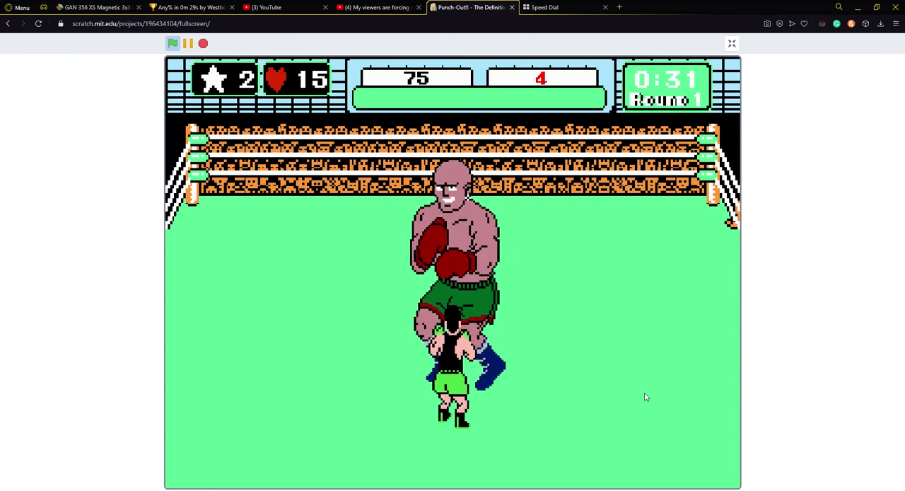
key(Up)
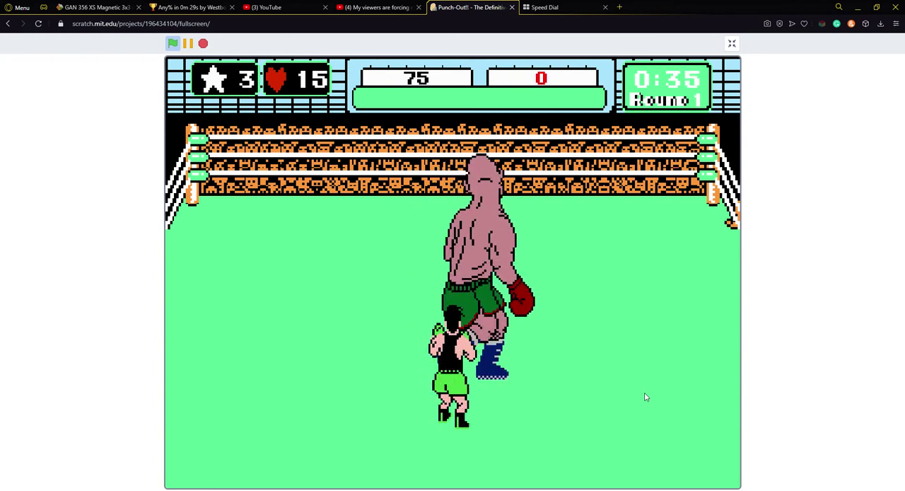
Put minattack and maxattack into the attack's pick random block and show the game fullscreen
click(732, 45)
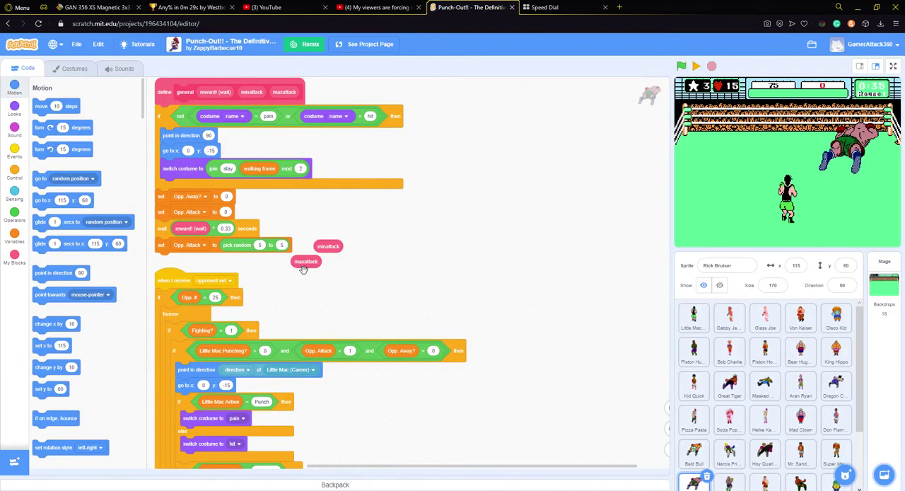
mouse_move(303, 270)
mouse_down()
mouse_move(290, 246)
mouse_move(259, 245)
mouse_up()
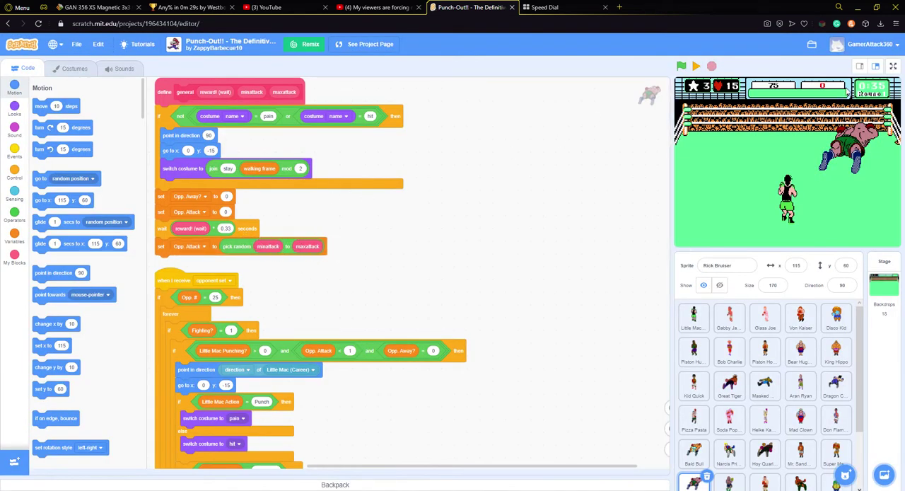
click(893, 65)
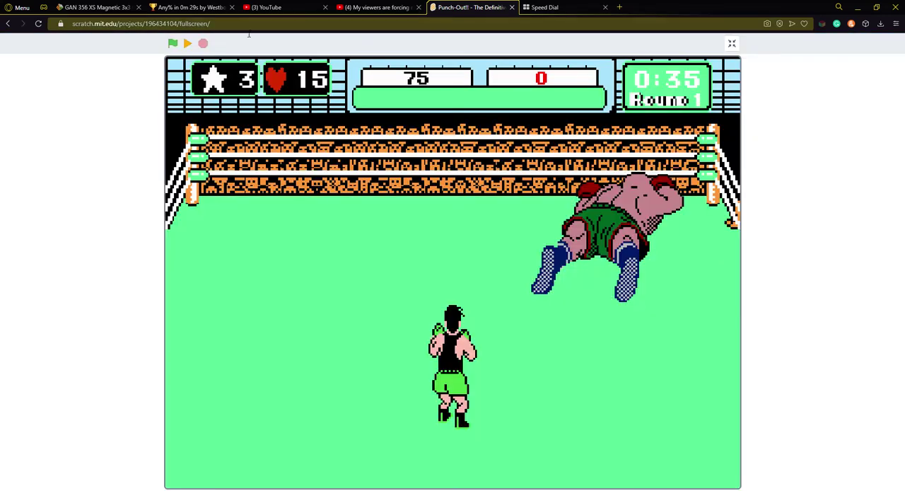
Run the fight, pause it at 0:38, and pull minattack back out of pick random
click(189, 45)
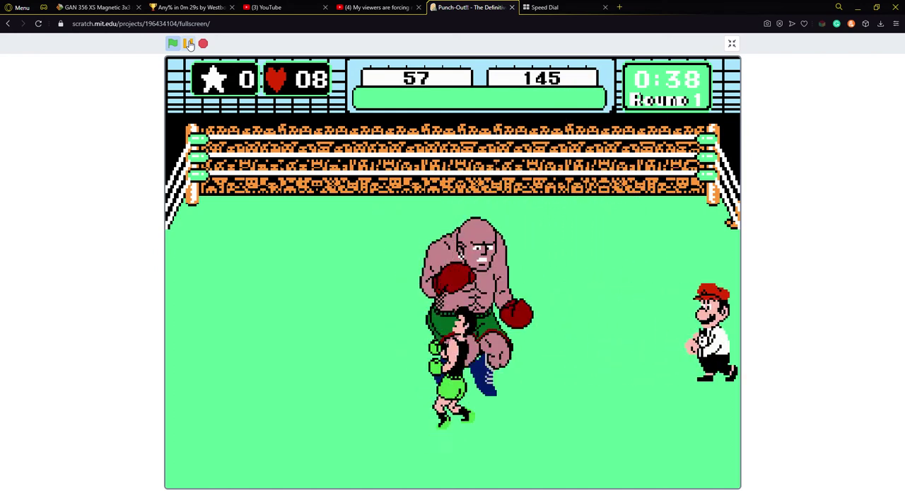
click(189, 45)
click(732, 44)
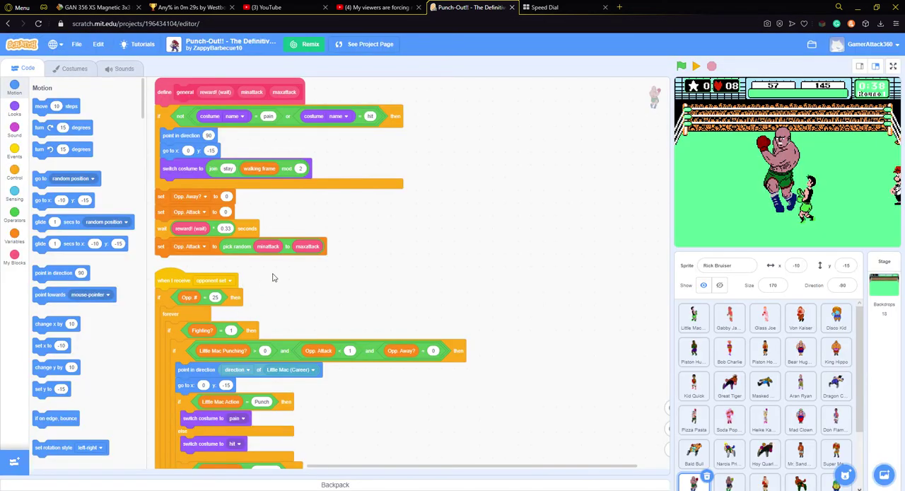
mouse_move(276, 252)
mouse_down()
mouse_move(295, 221)
mouse_move(325, 250)
mouse_up()
In fullscreen, punch with z and dodge left until the opponent's counter hits 0 at 0:54
click(894, 66)
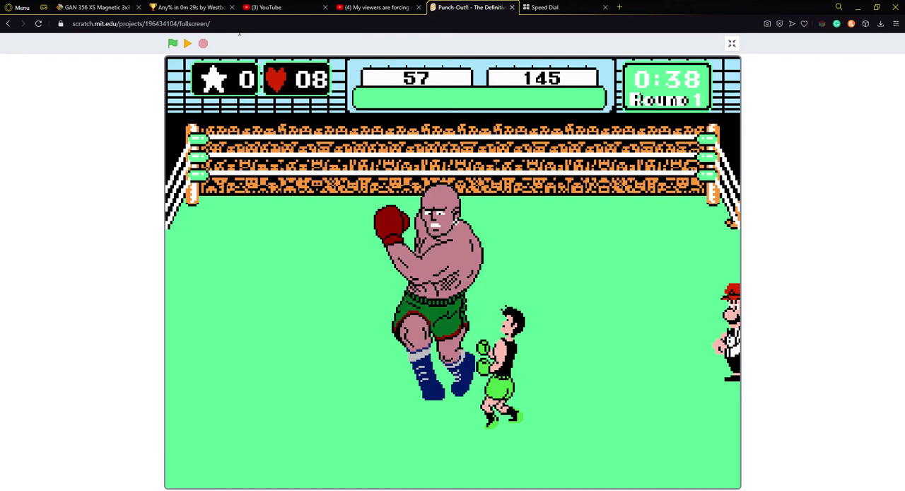
key(z)
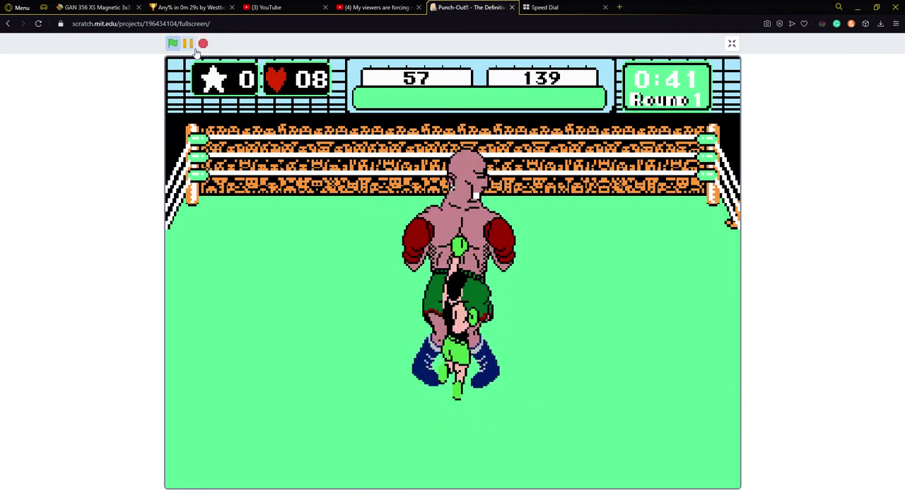
key(z)
key(Left)
key(z)
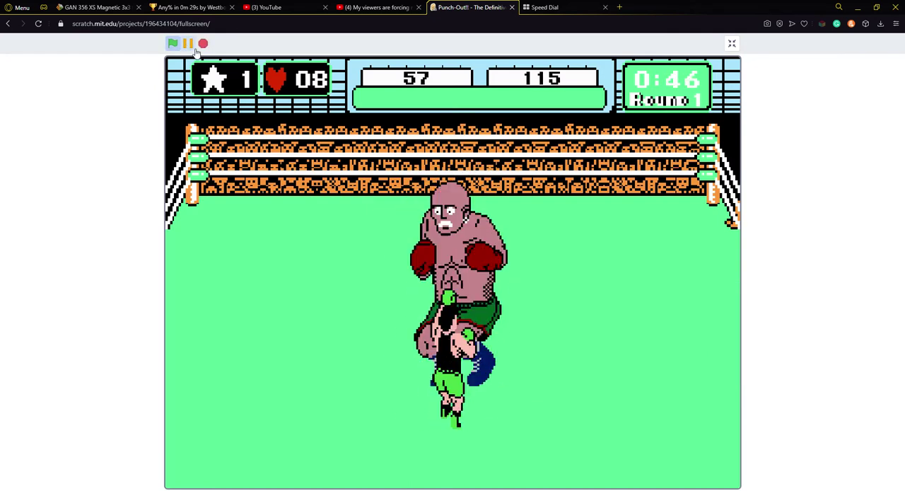
key(Return)
key(z)
key(z)
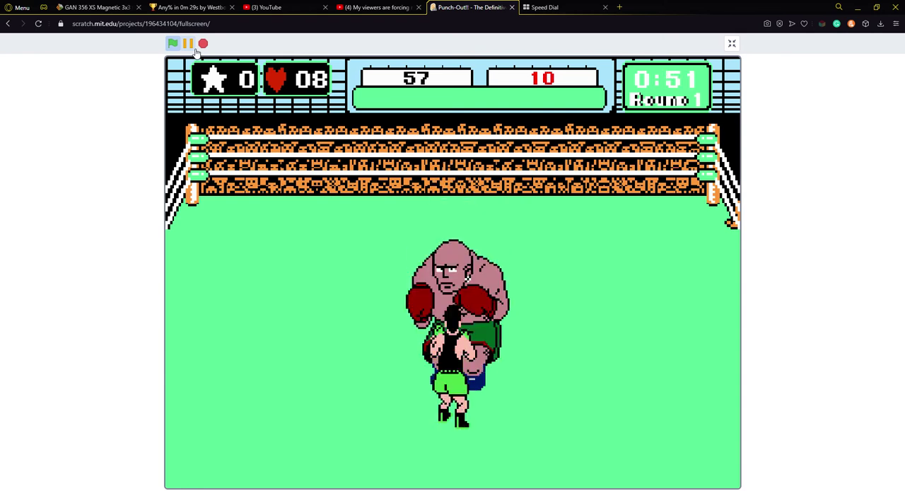
key(z)
key(Left)
key(z)
key(z)
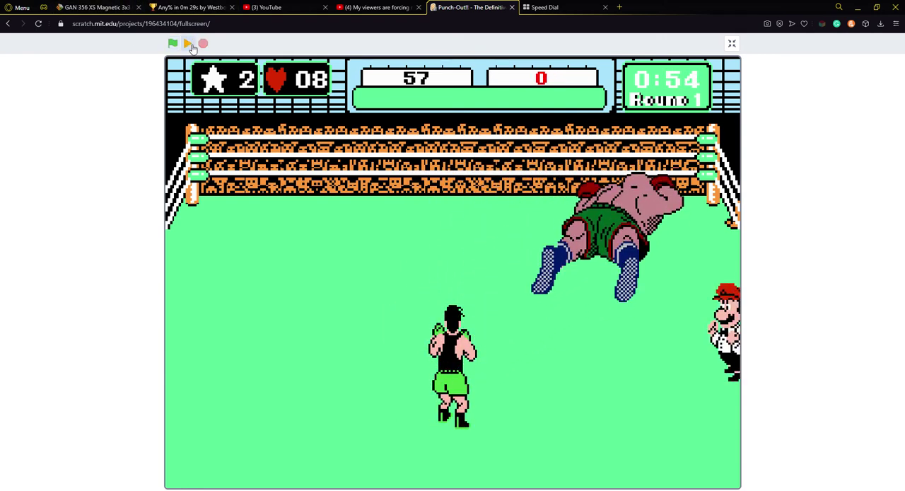
Put minattack back into pick random's first slot and test with a dodge and punch
click(732, 44)
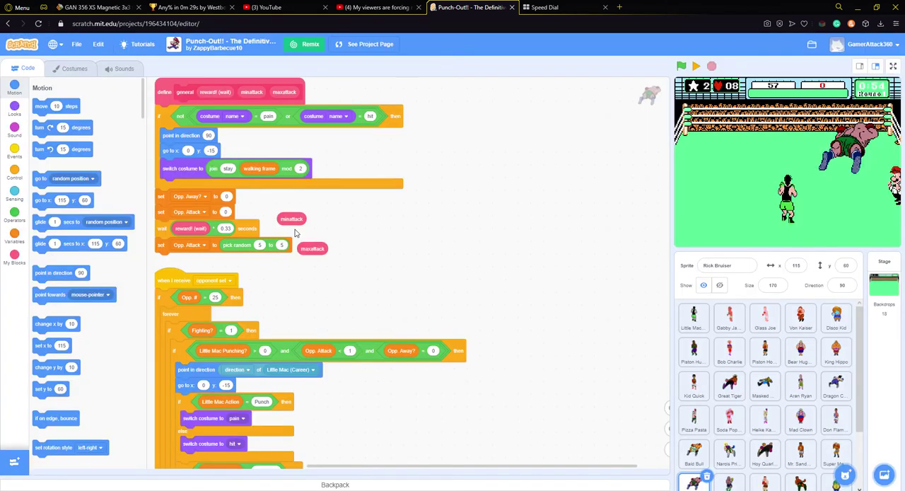
drag(292, 218, 268, 246)
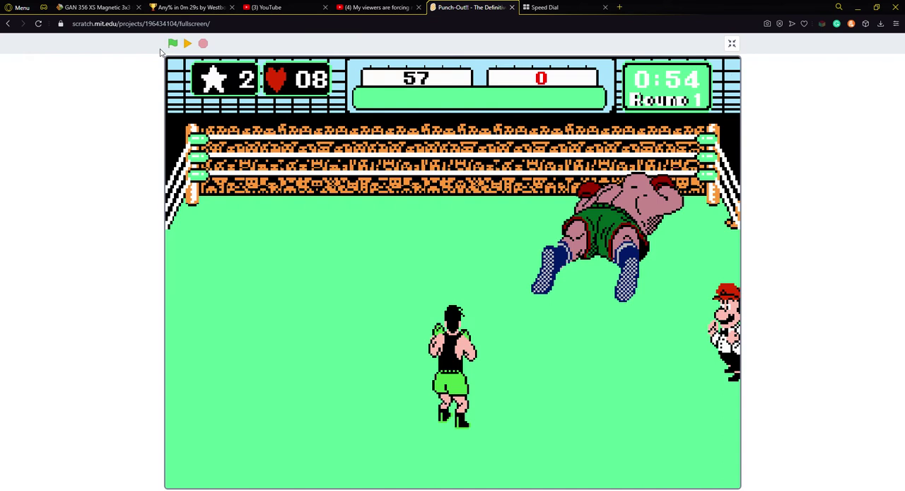
click(191, 44)
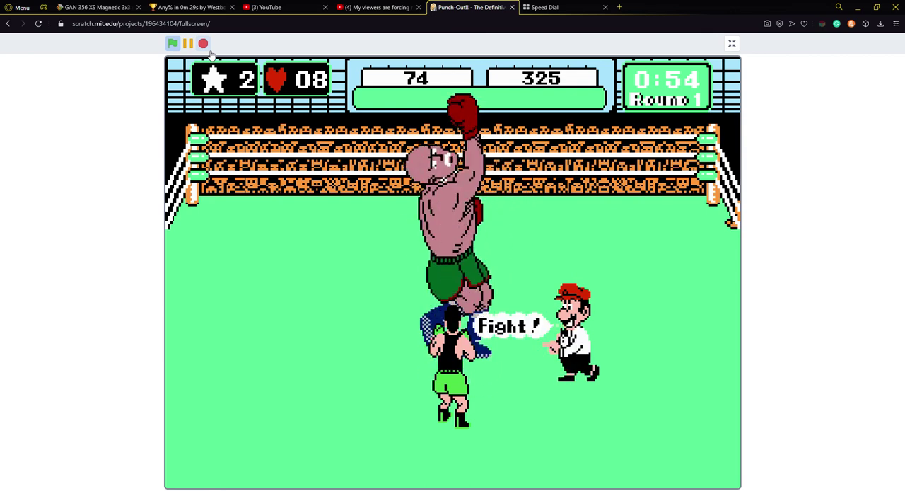
key(Left)
key(z)
Pull minattack out again so the attack reads pick random 5 to 5, then go fullscreen
click(733, 44)
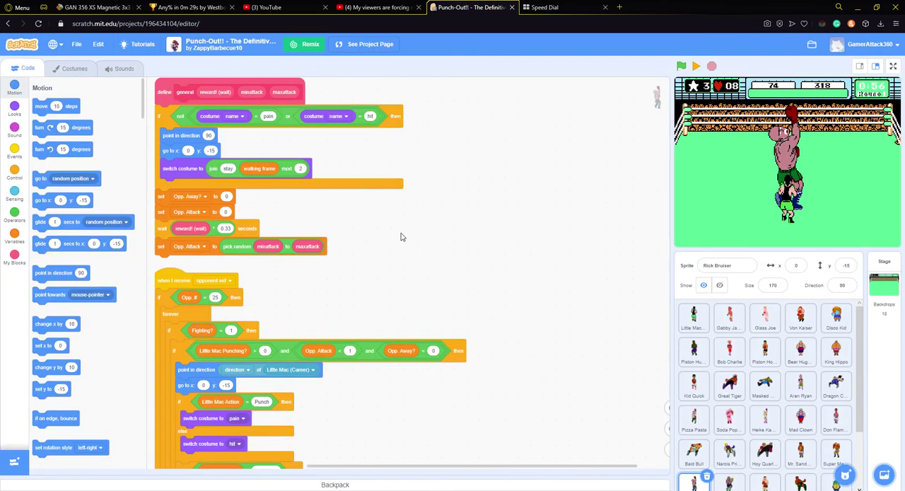
mouse_move(277, 247)
mouse_down()
mouse_move(304, 233)
mouse_move(364, 261)
mouse_up()
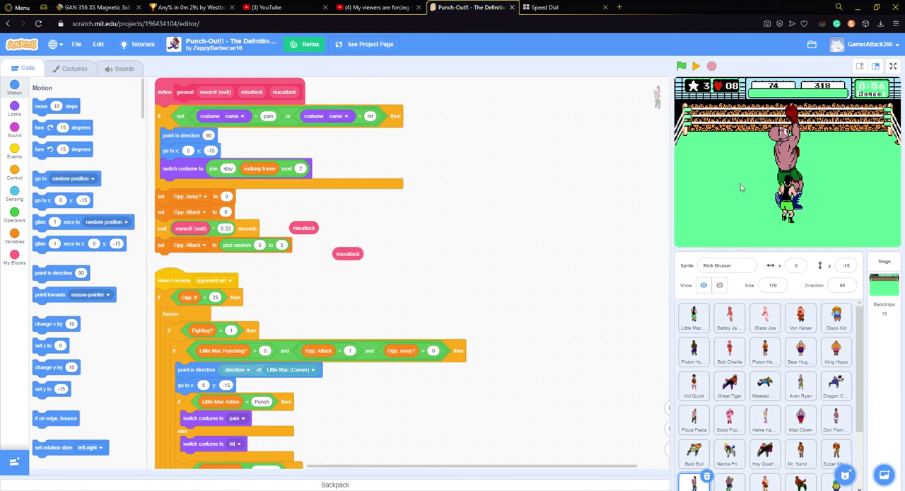
click(893, 66)
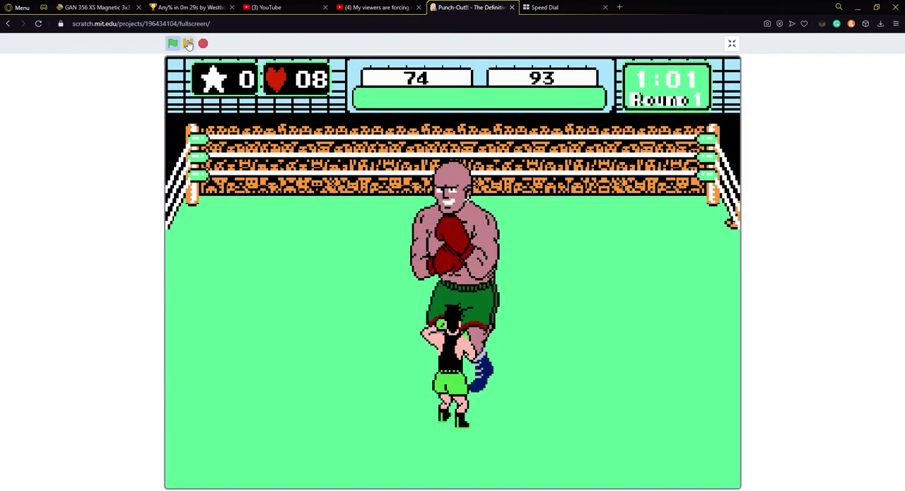
Knock the opponent down with z, x and space punches, his counter reaching 0 at 1:06
key(z)
key(z)
key(x)
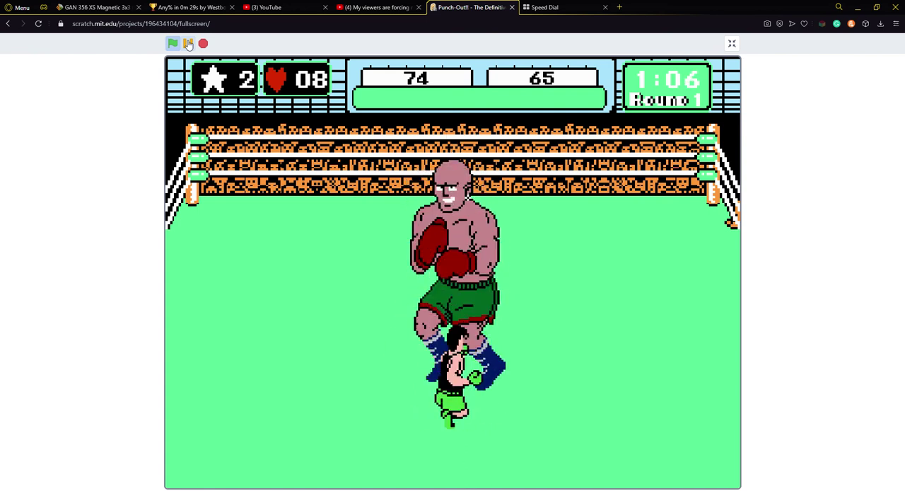
key(space)
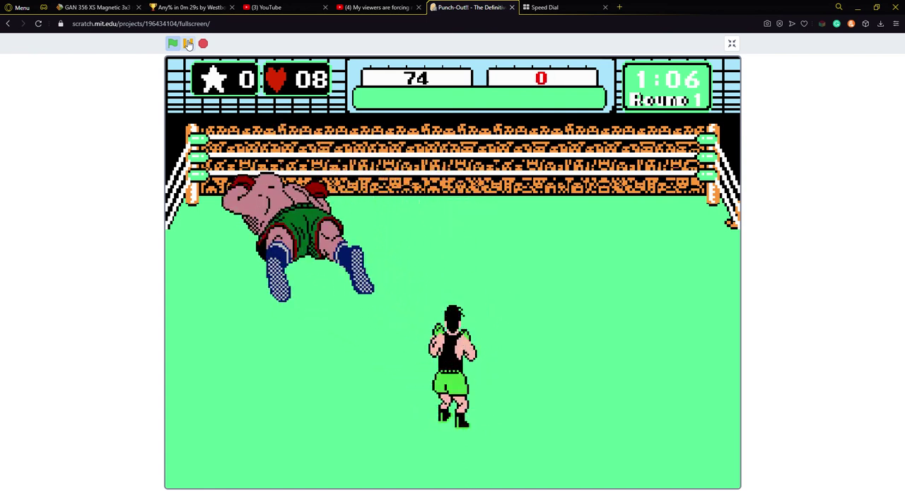